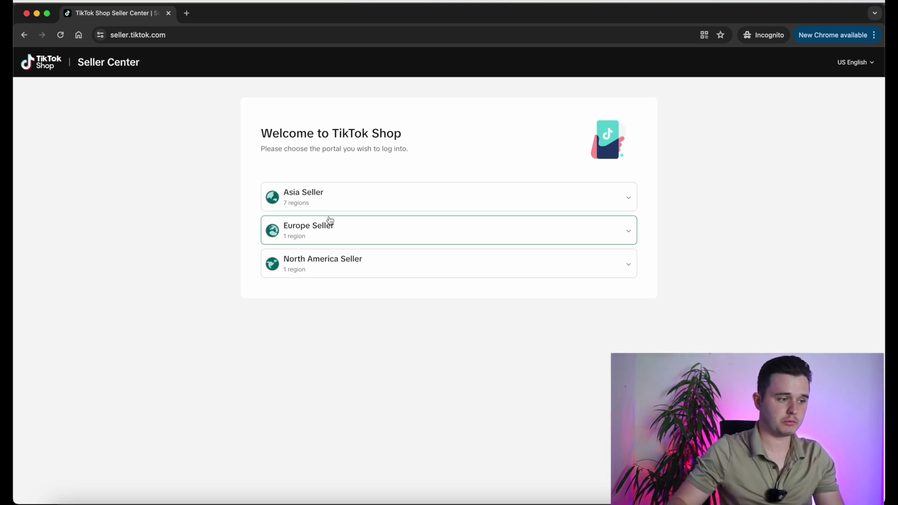
Step: Sign up as a United Kingdom seller under Europe Seller with a Google account
click(327, 228)
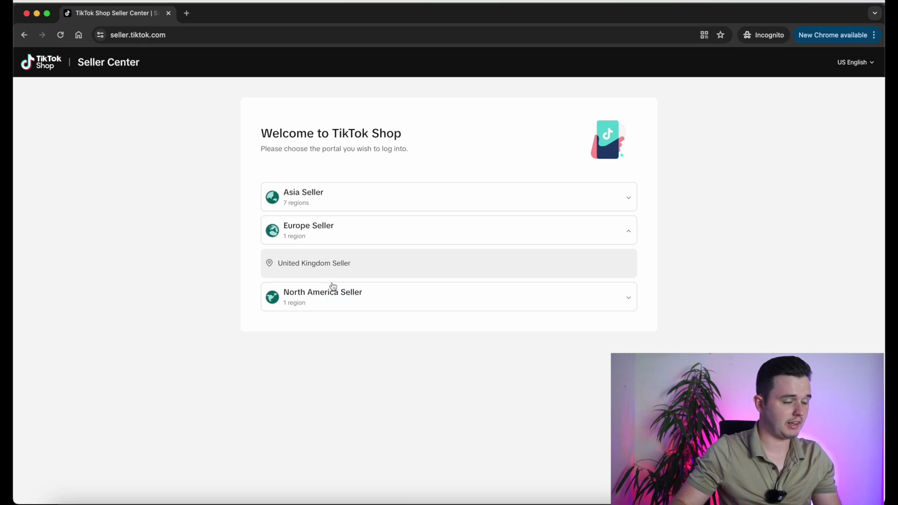
click(600, 265)
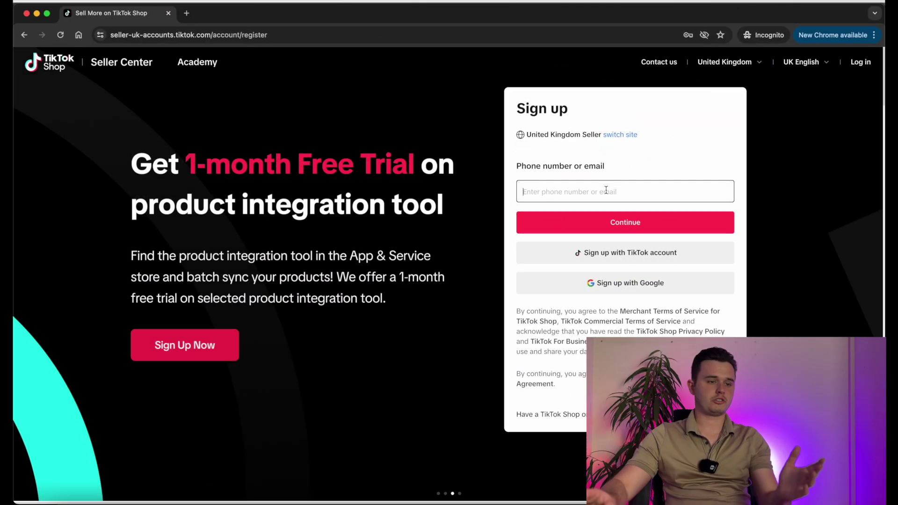
click(618, 285)
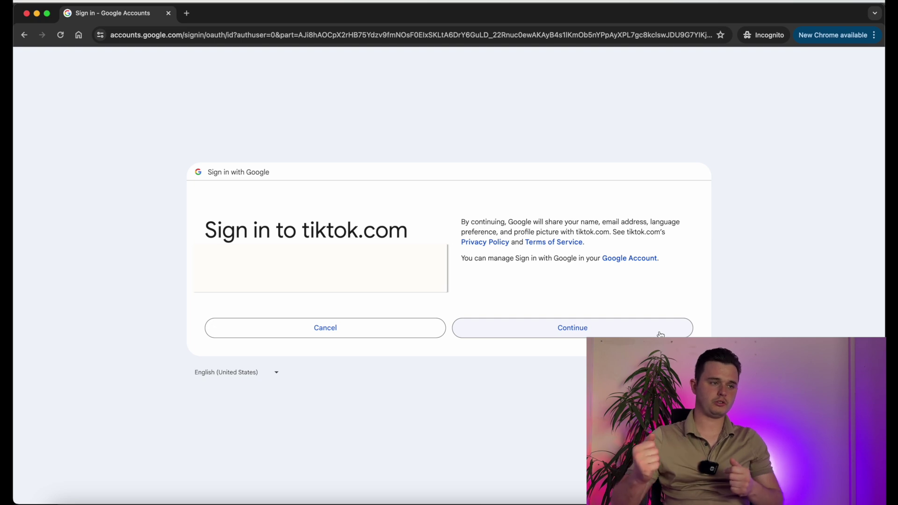
click(660, 333)
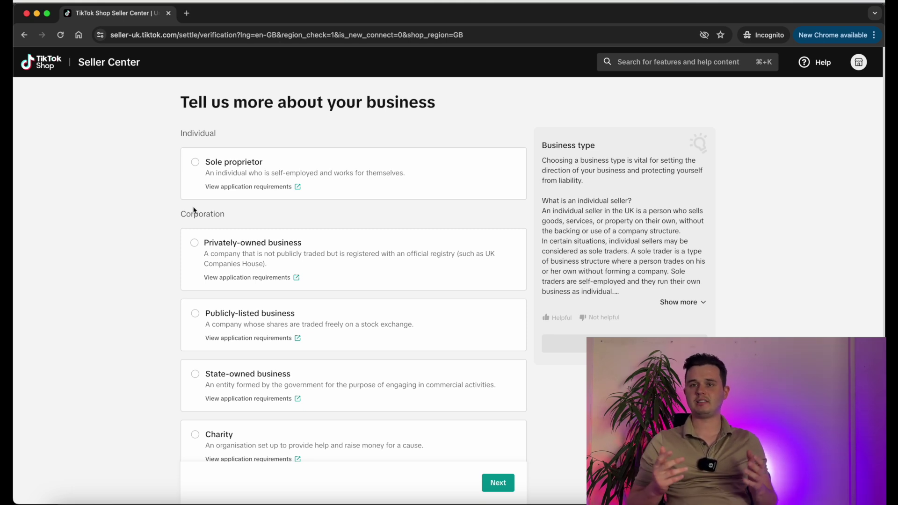
scroll(193, 210, down, 2)
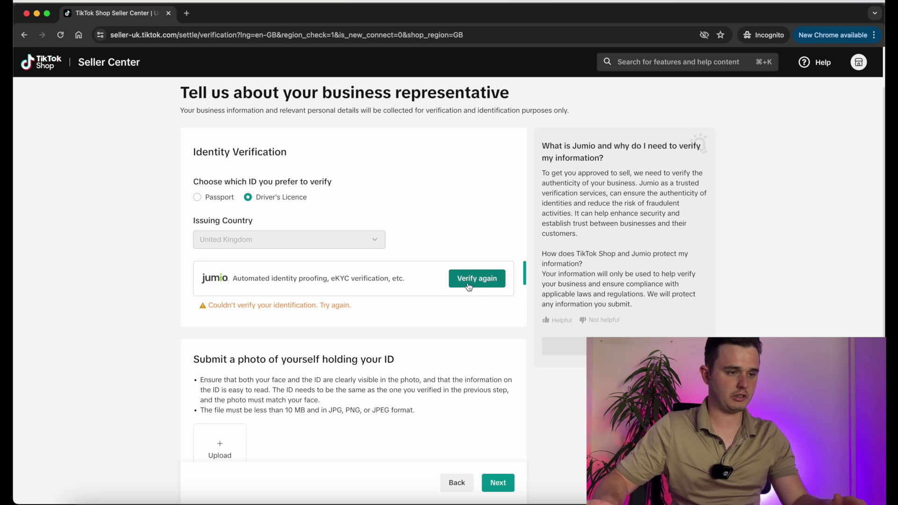
Step: Redo the Jumio check with a webcam photo of the UK Driver's Licence until Verified
click(475, 283)
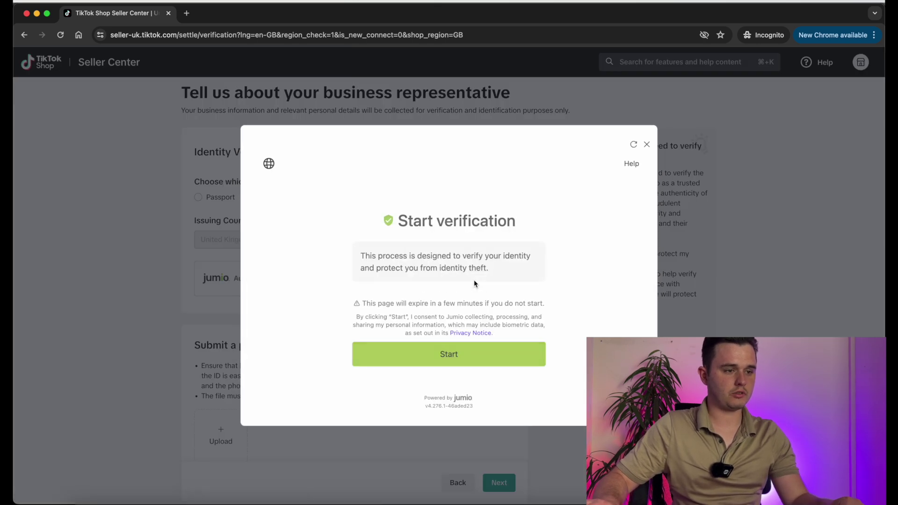
click(447, 354)
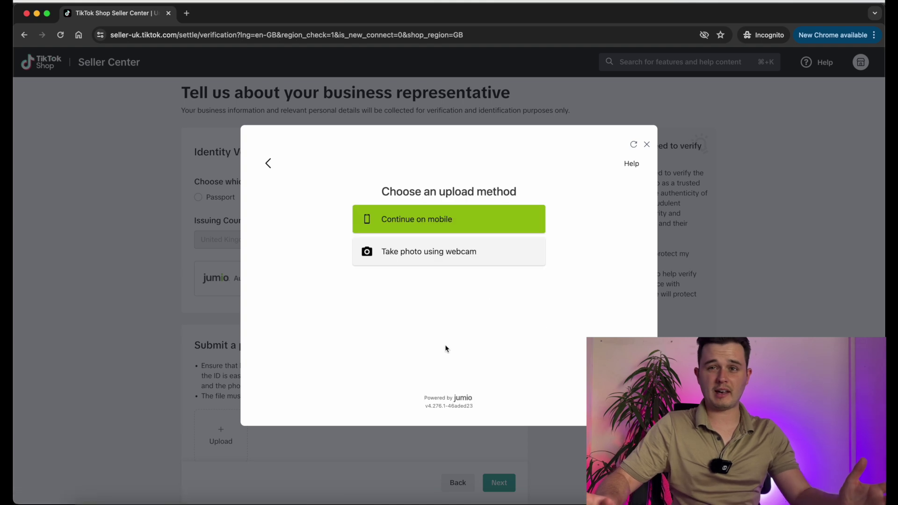
click(433, 252)
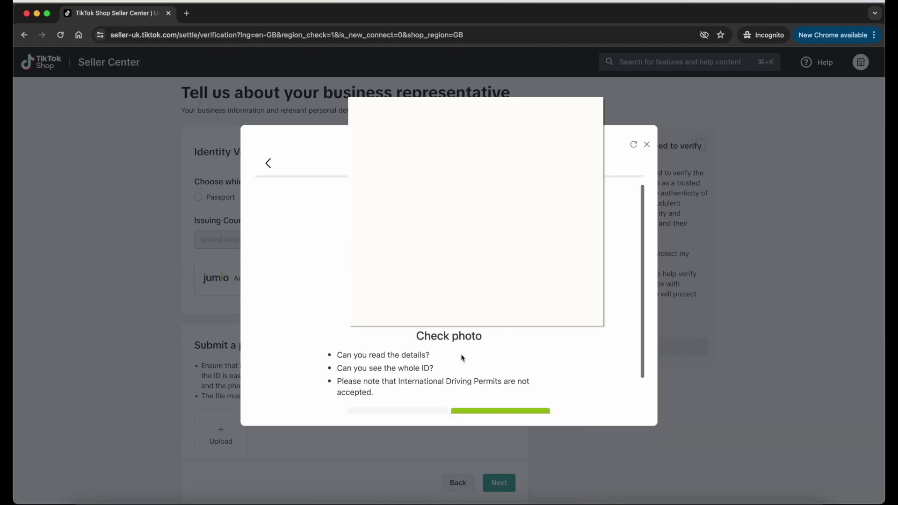
click(470, 379)
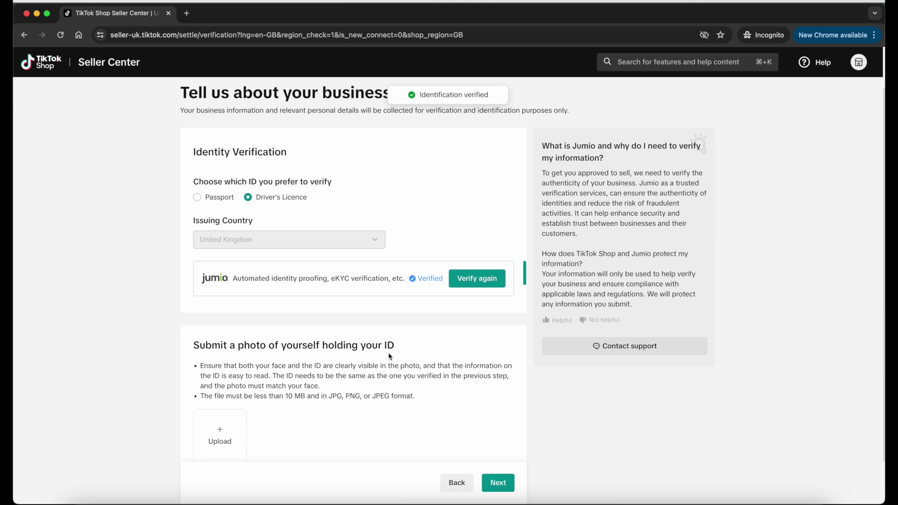
scroll(389, 352, down, 2)
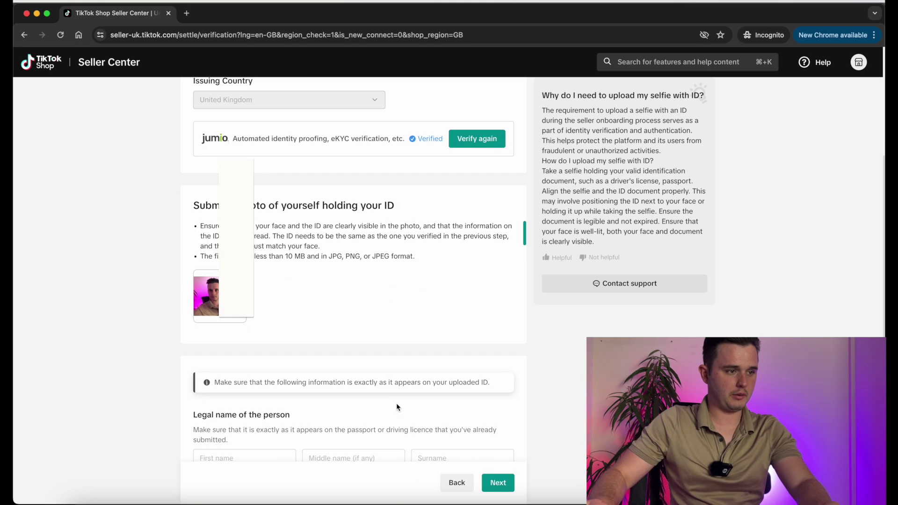
Step: Scroll through the verification form around the selfie-with-ID upload section
scroll(396, 403, down, 4)
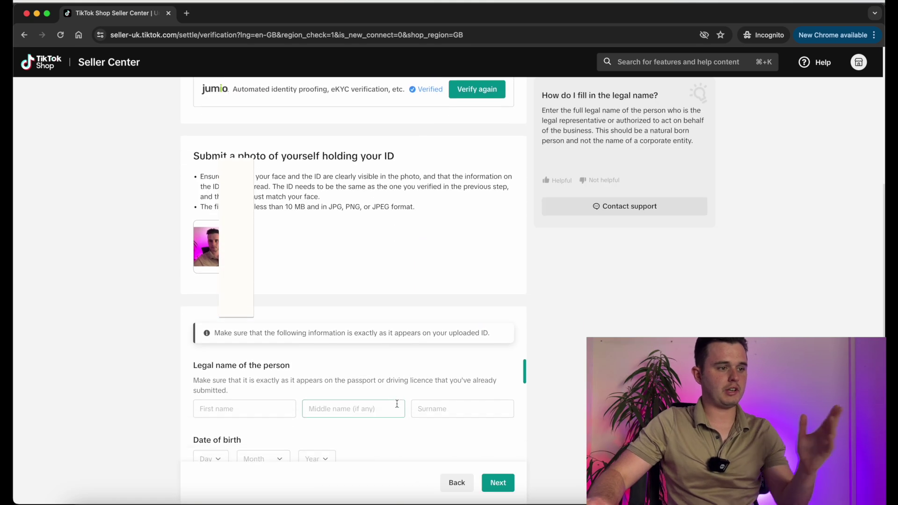
scroll(304, 351, down, 1)
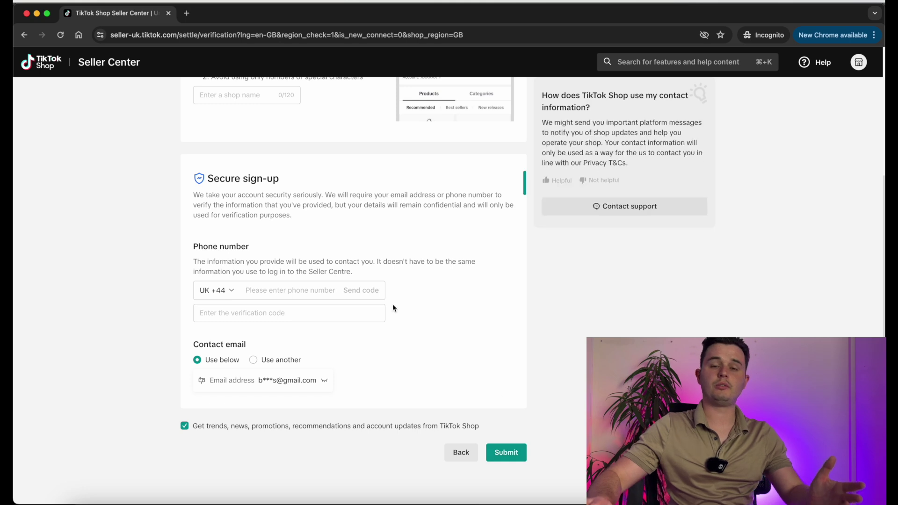
scroll(392, 304, up, 10)
Step: Enter 'Bens Business' as the shop name and submit the shop setup details
scroll(102, 306, down, 1)
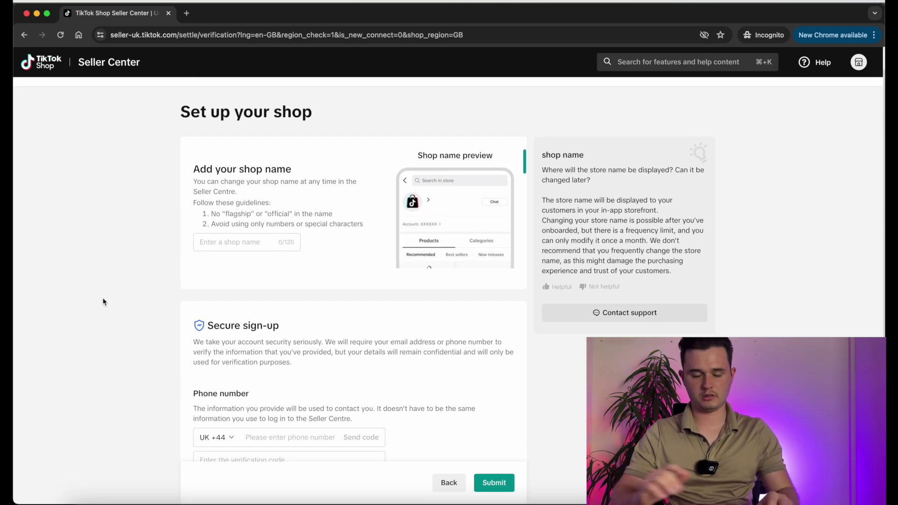
click(218, 246)
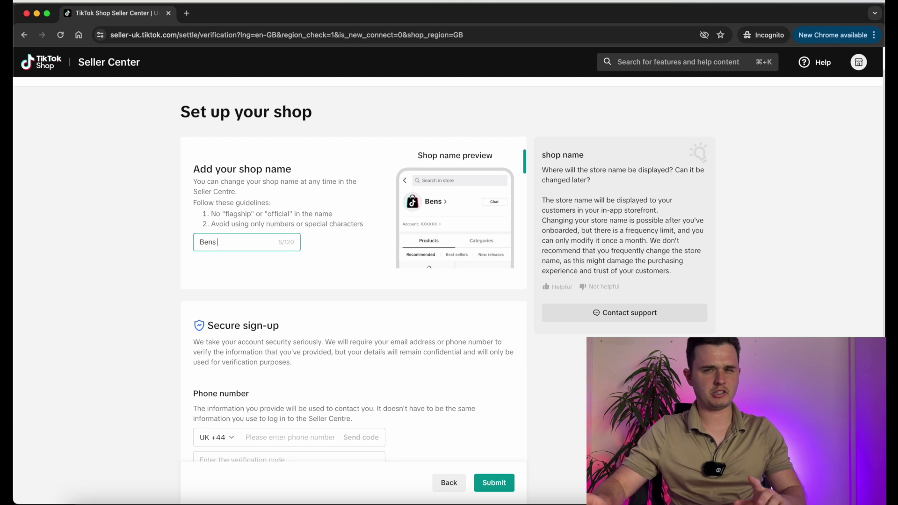
text(Bens Business)
scroll(353, 280, down, 3)
click(215, 334)
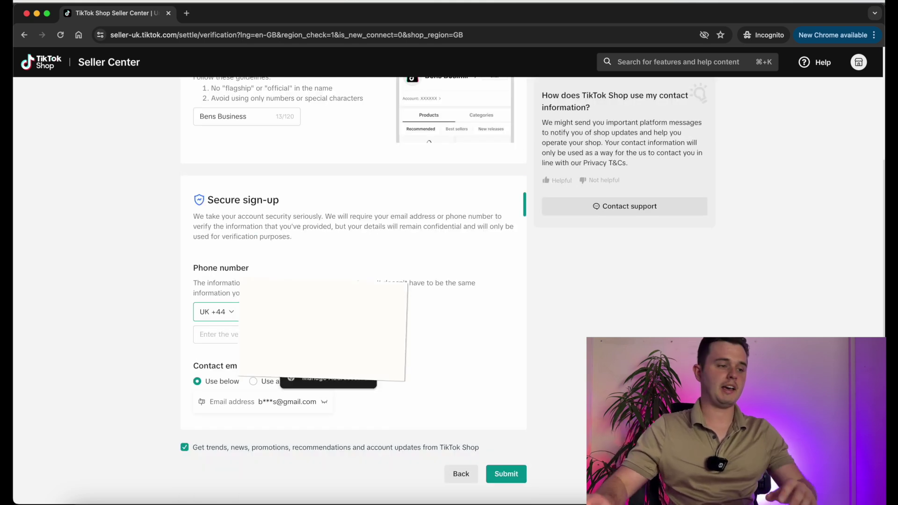
click(512, 453)
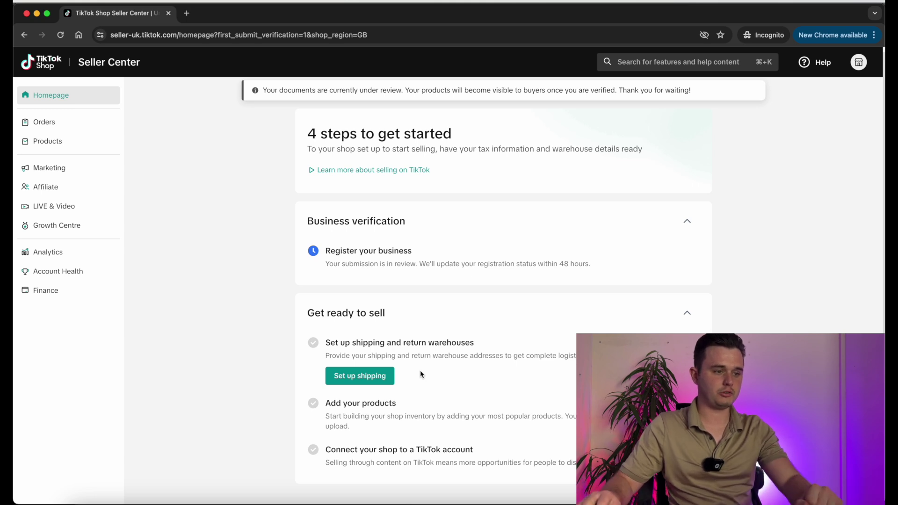
Step: Start the shipping and return warehouse setup, beginning with the postal code
click(359, 376)
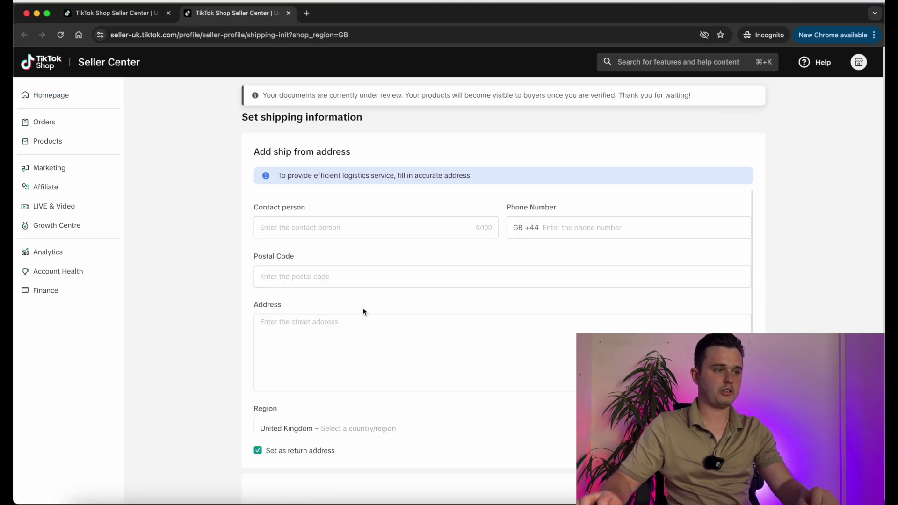
click(297, 266)
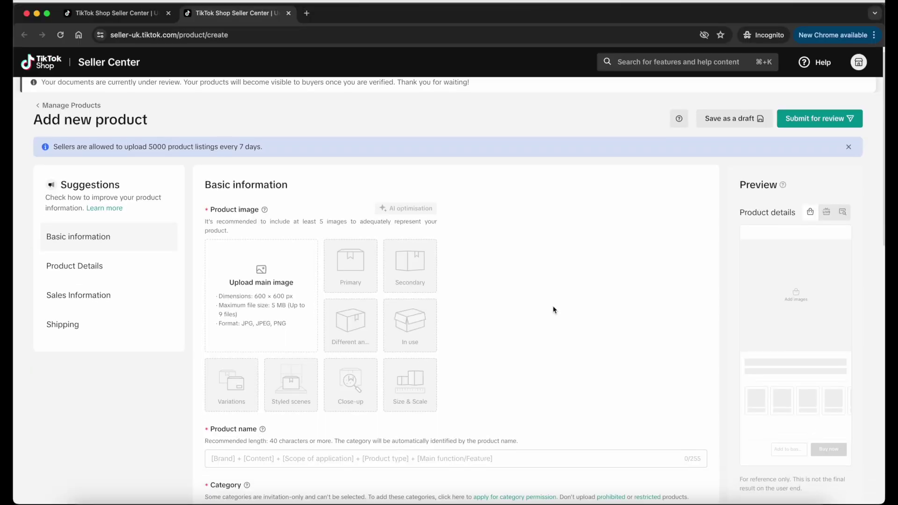
scroll(554, 310, down, 1)
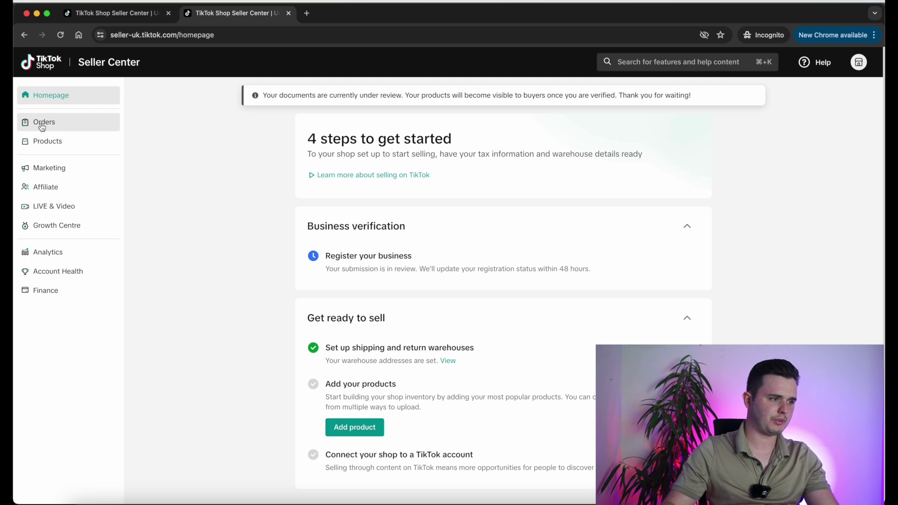
Step: Go to Manage Orders and check the filters on the empty To ship list
click(41, 125)
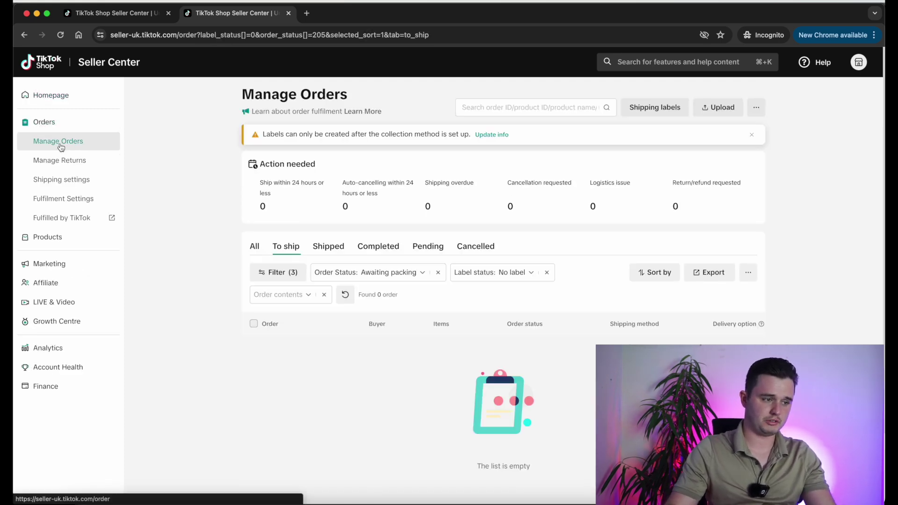
scroll(225, 210, down, 2)
click(267, 196)
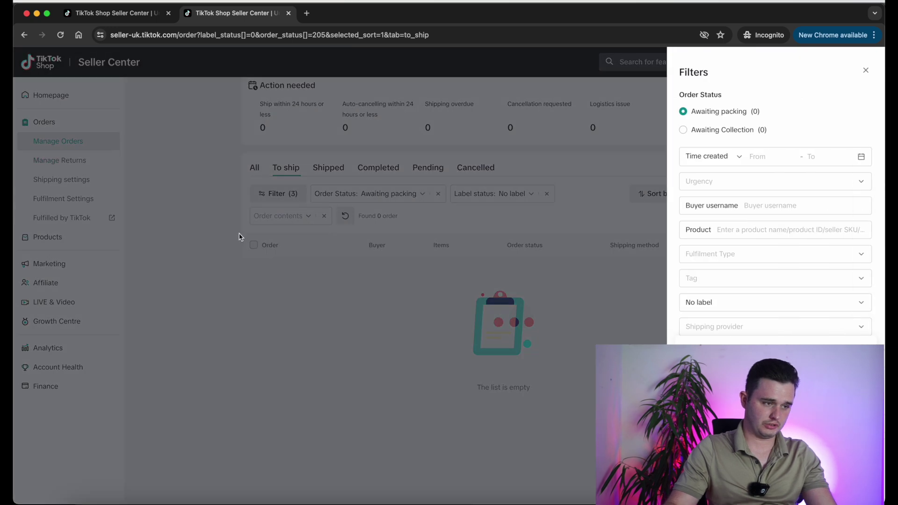
click(240, 237)
scroll(240, 237, up, 2)
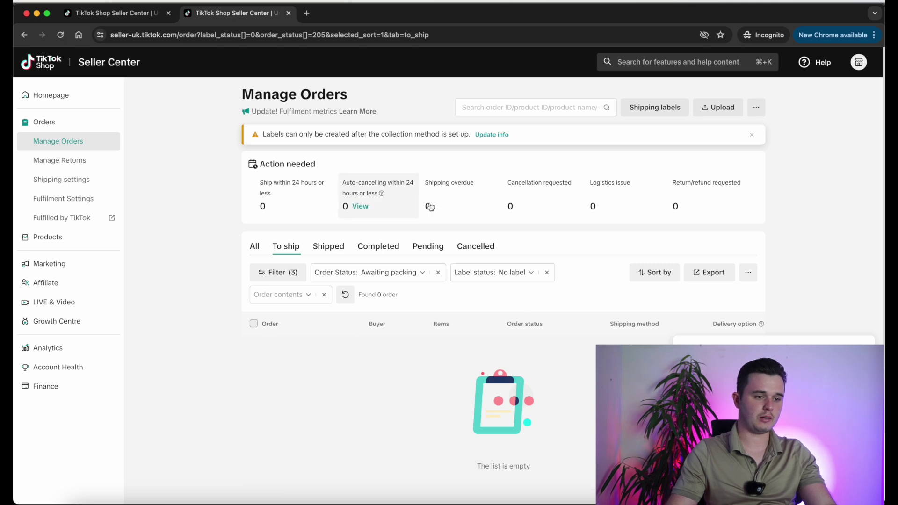
scroll(582, 384, down, 2)
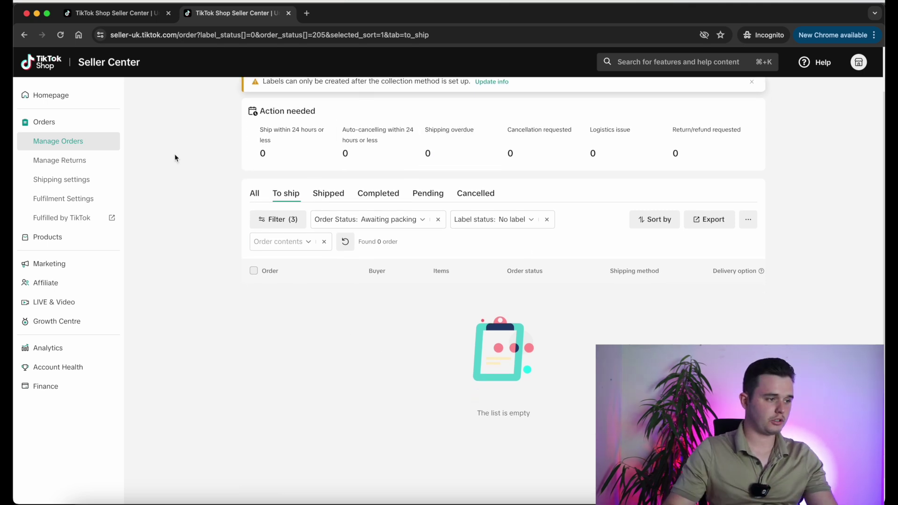
Step: Go to the Products page, then the Marketing Shop Ads page
click(60, 237)
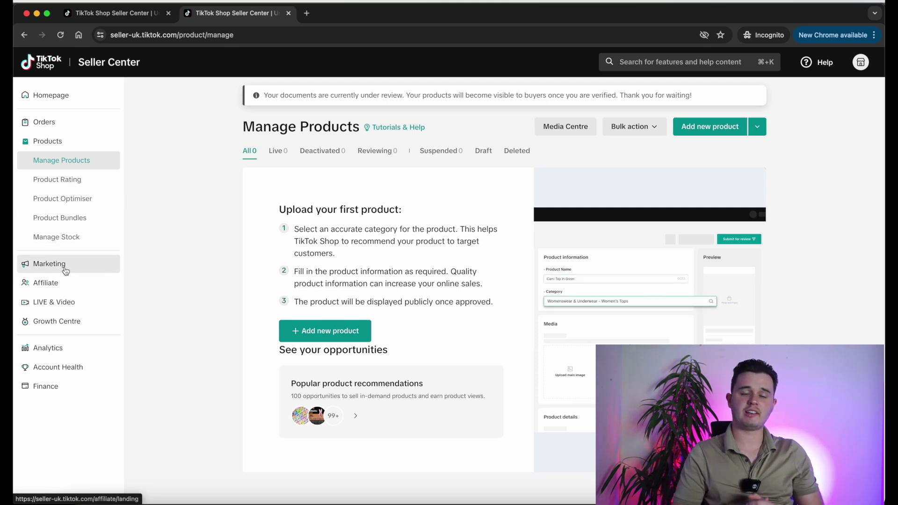
click(64, 264)
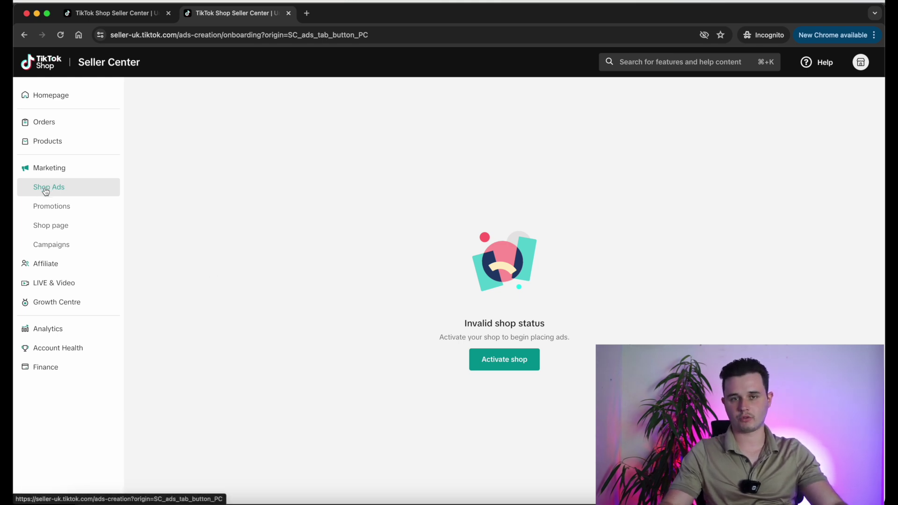
Step: Browse the Campaigns list, where the Shop Tab weekend sales show as Ineligible
click(51, 249)
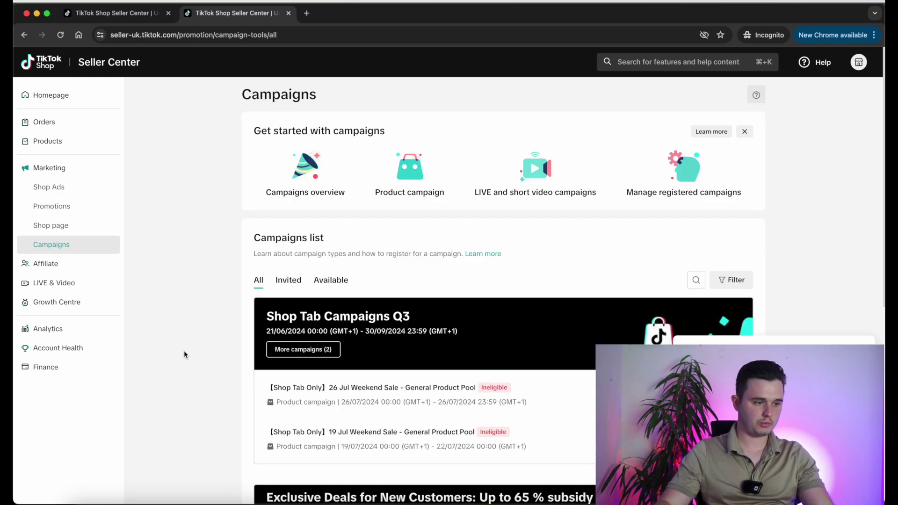
scroll(192, 342, down, 3)
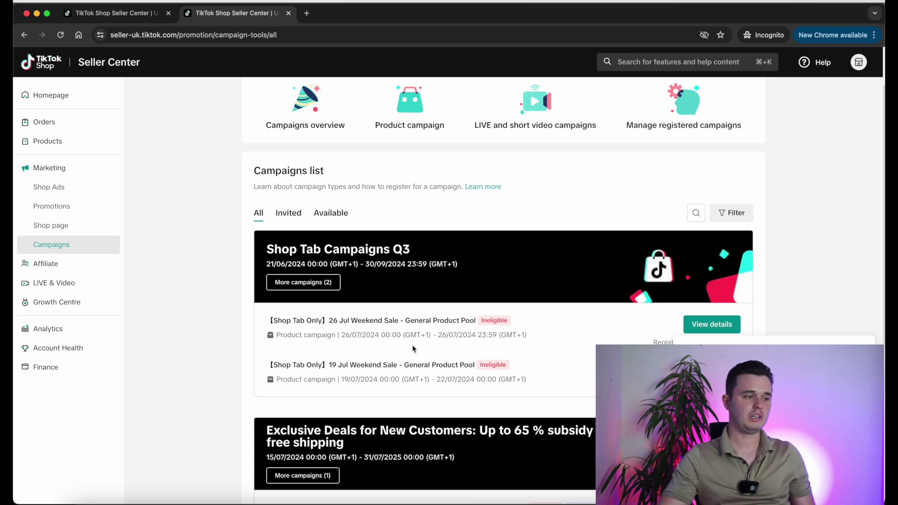
scroll(54, 262, down, 1)
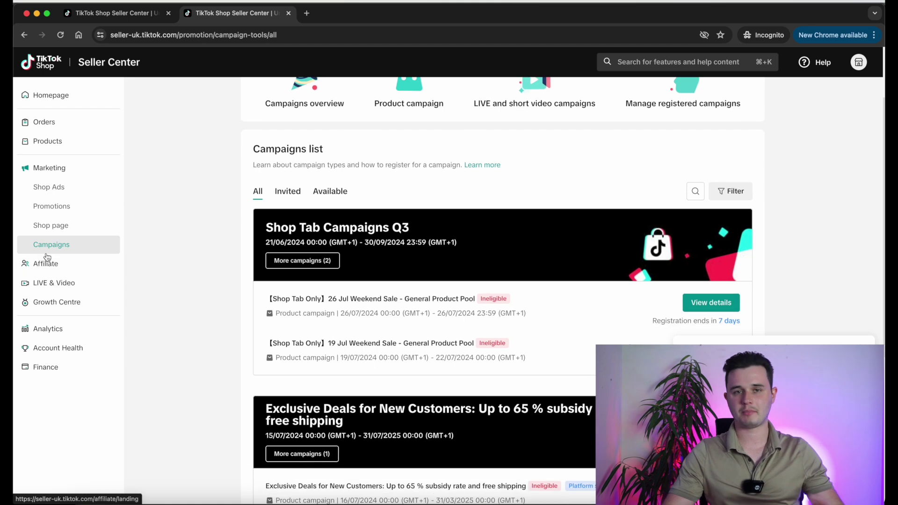
Step: Browse the Promotional tools page, then go to Affiliate, which shows 'Access not permitted'
click(53, 206)
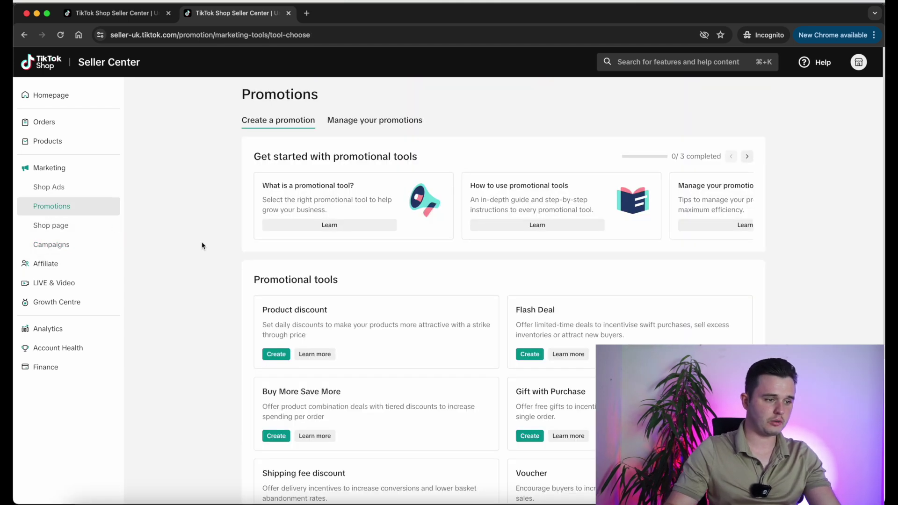
scroll(301, 287, down, 3)
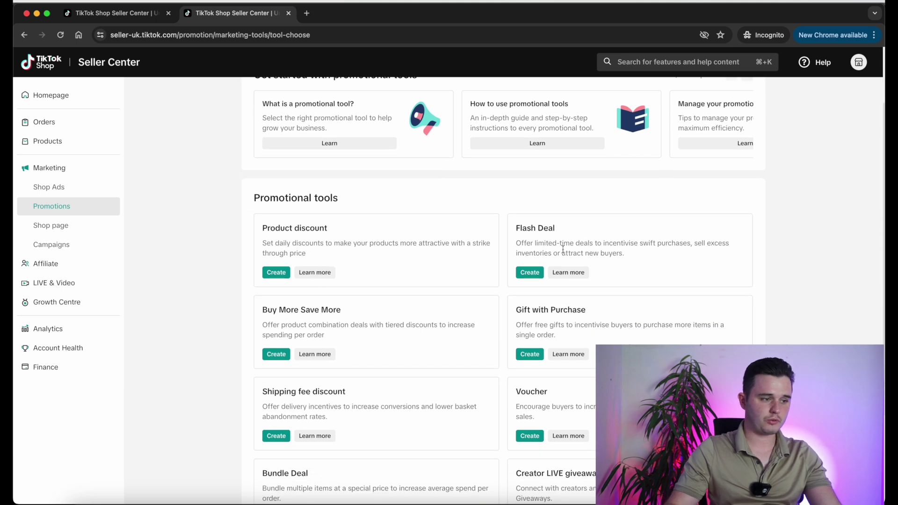
scroll(563, 250, down, 3)
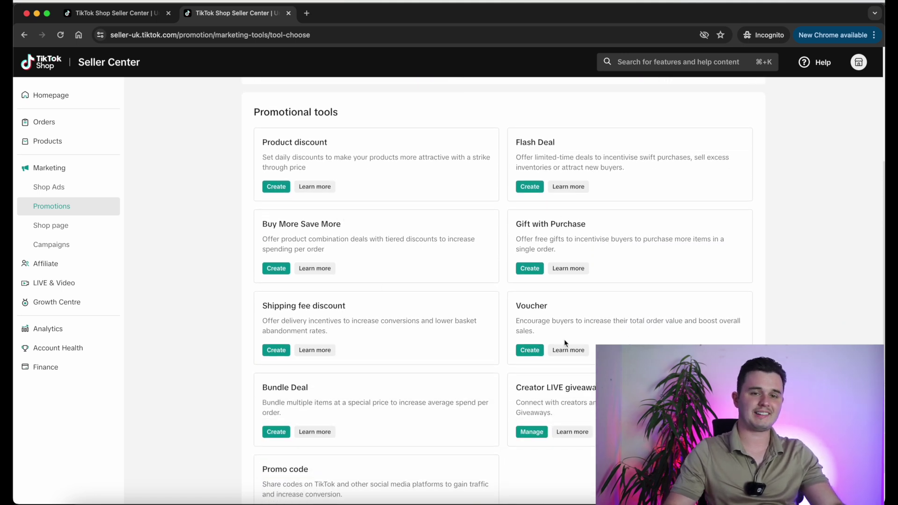
scroll(441, 350, down, 2)
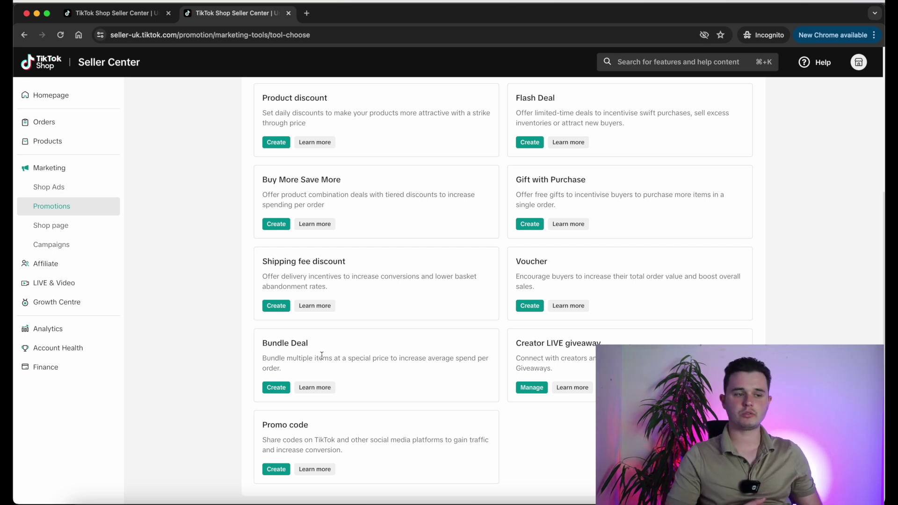
scroll(216, 318, up, 4)
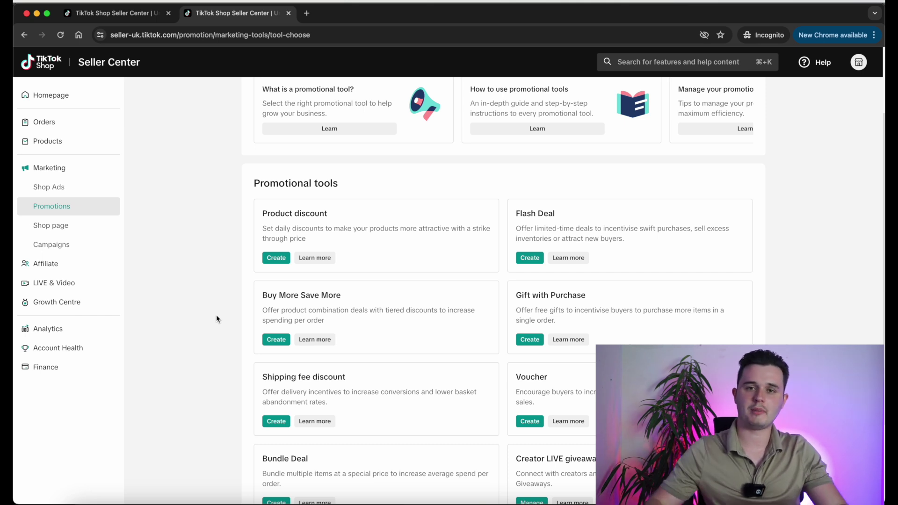
scroll(187, 304, down, 1)
click(66, 263)
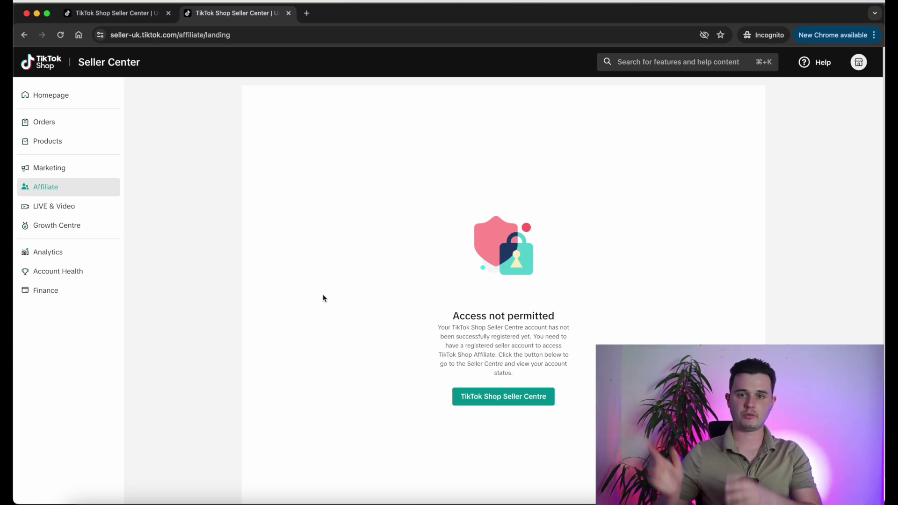
Step: View the Shoppable videos overview of creation tips and trending examples, then go to Missions & rewards
click(77, 213)
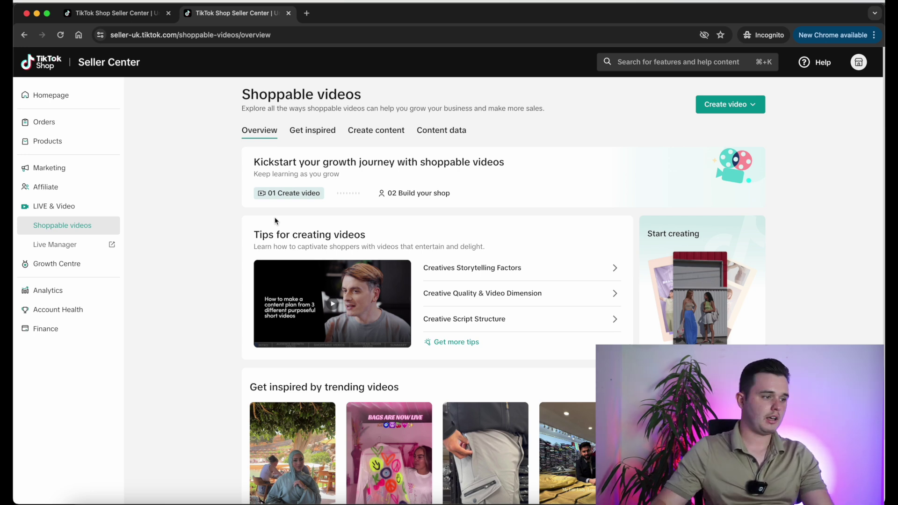
click(57, 265)
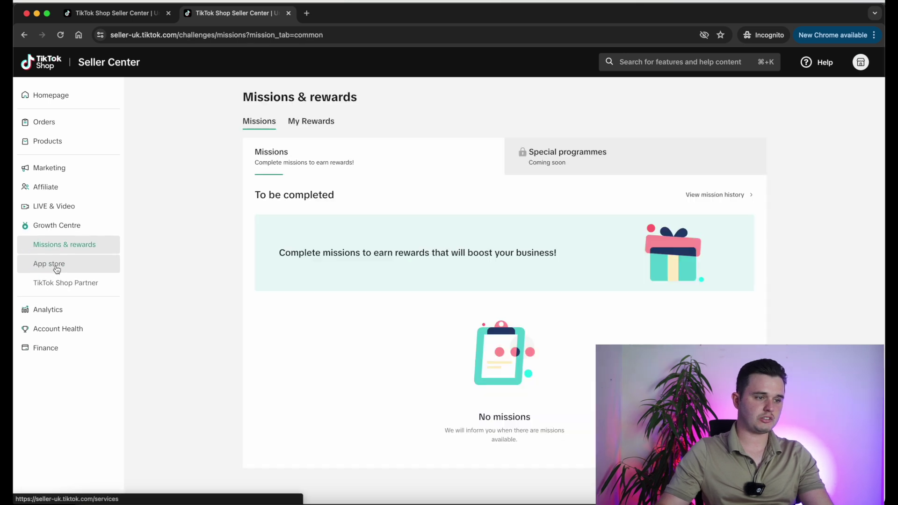
Step: Check the empty My Rewards and Missions tabs, then open the Analytics Marketing tab
click(316, 123)
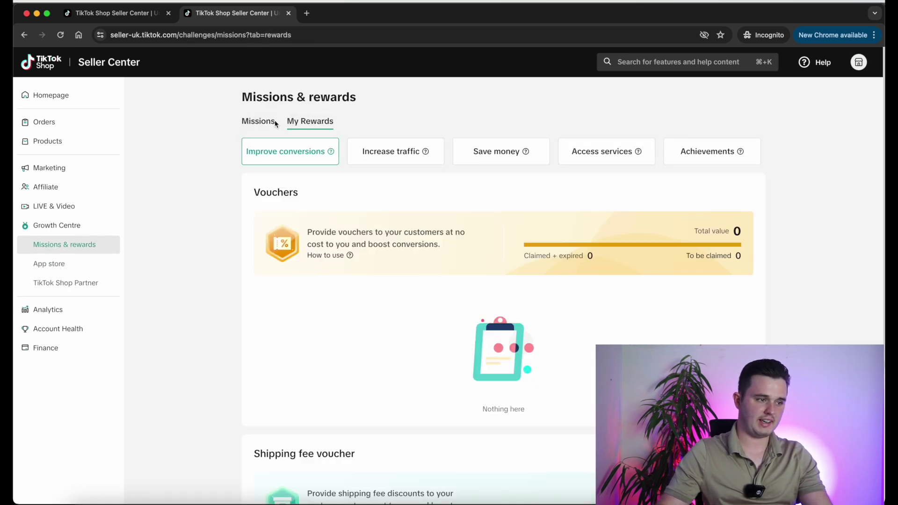
click(261, 123)
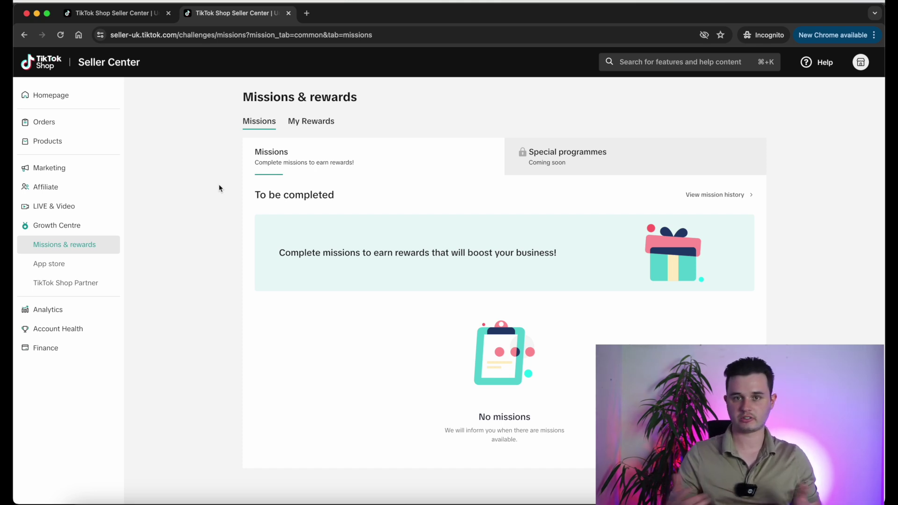
click(54, 309)
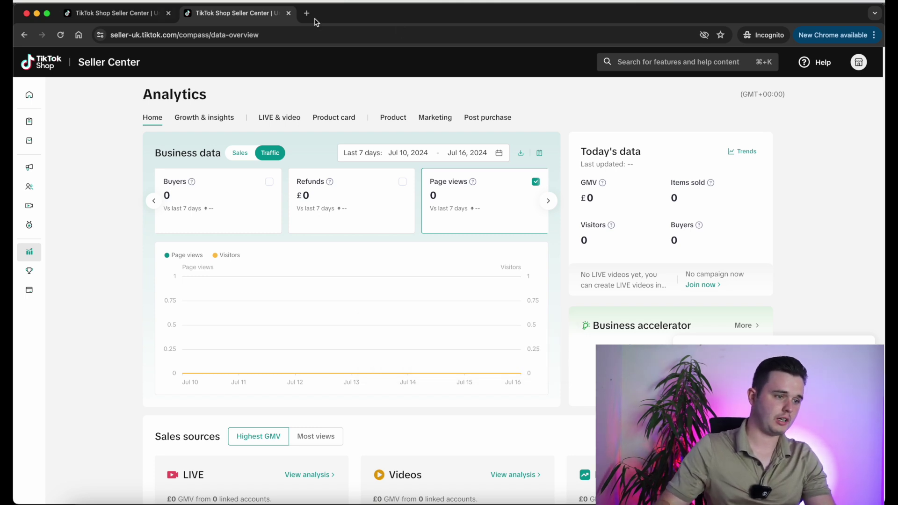
click(435, 117)
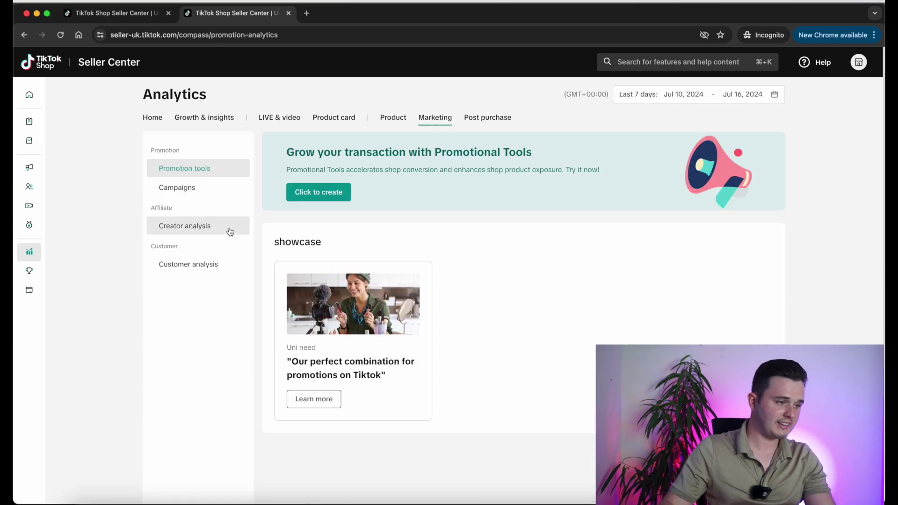
Step: Review affiliate Creator analysis, then open Shop Health and its Shop Performance Score page
click(206, 231)
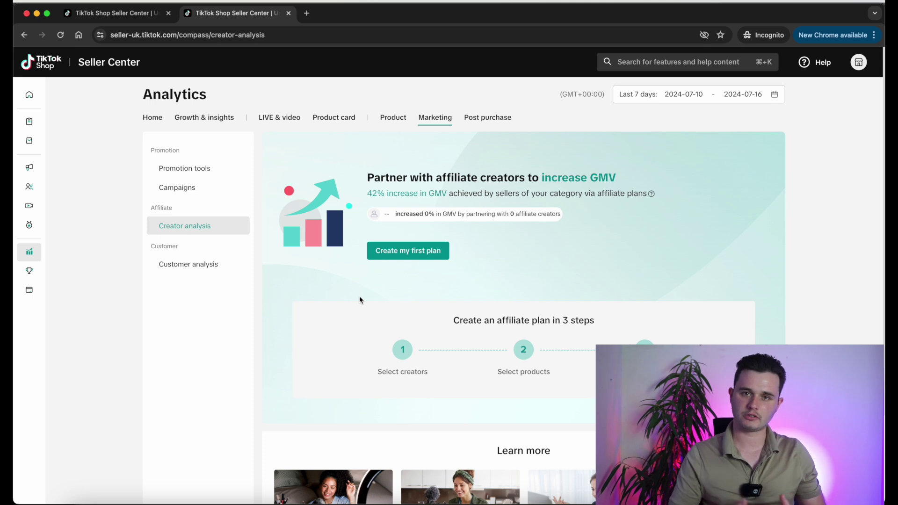
click(28, 276)
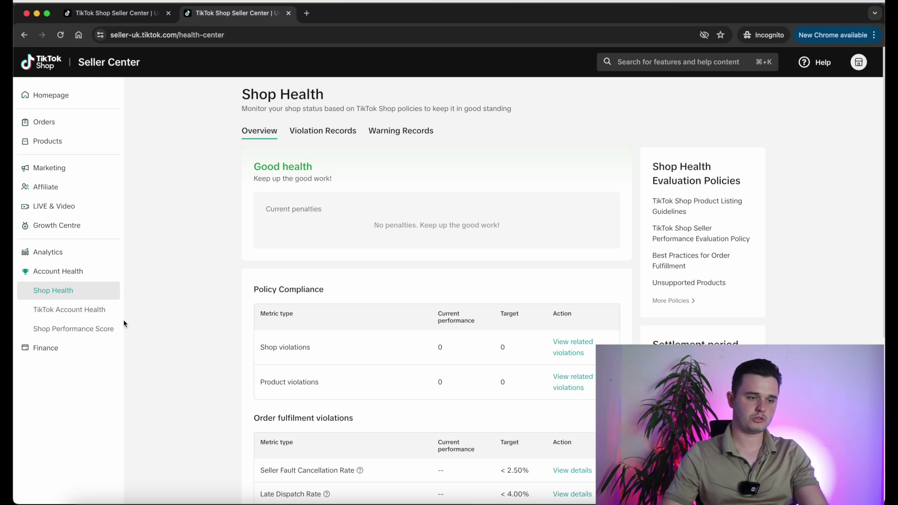
click(100, 332)
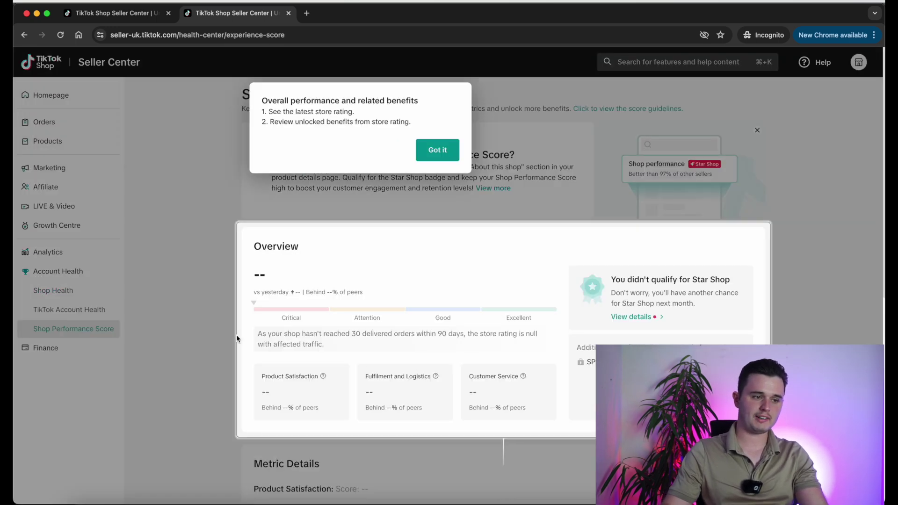
Step: Dismiss the guided tour tip on the Shop Performance Score page with Got it
click(580, 172)
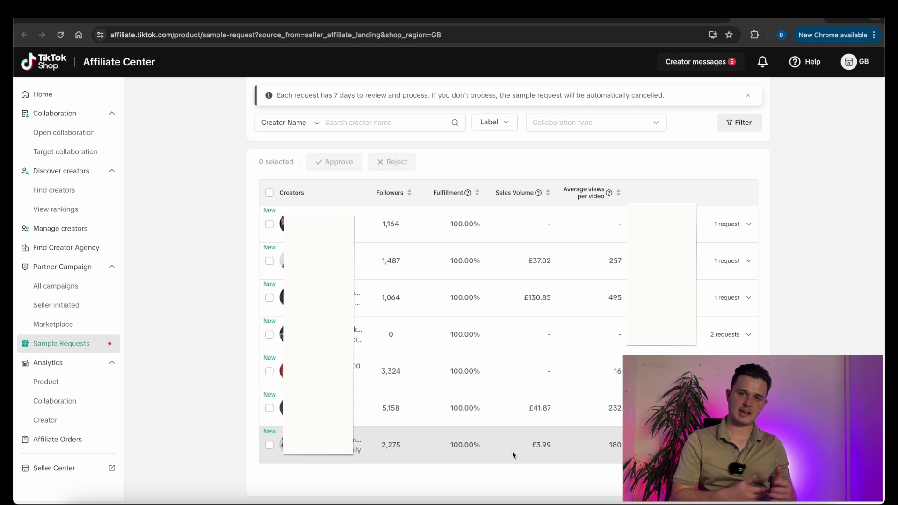
Step: Select the first creator's request among the seven pending sample requests
click(269, 224)
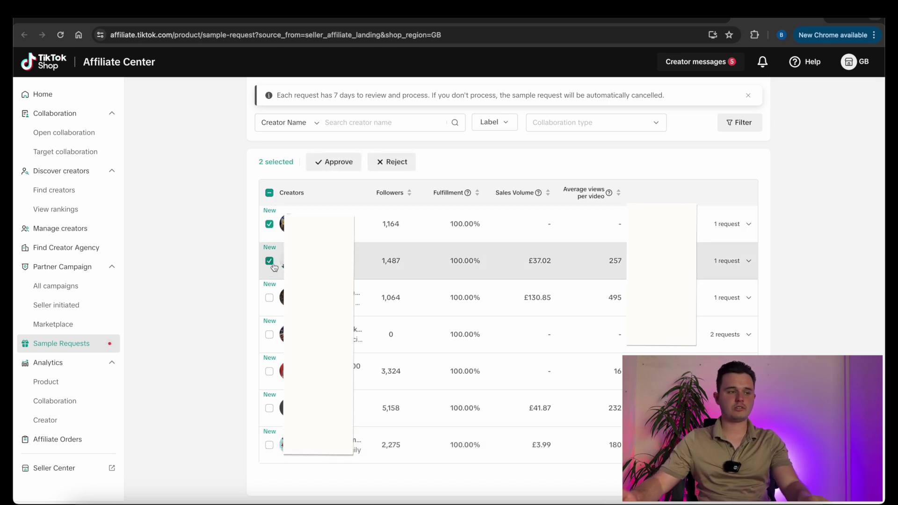